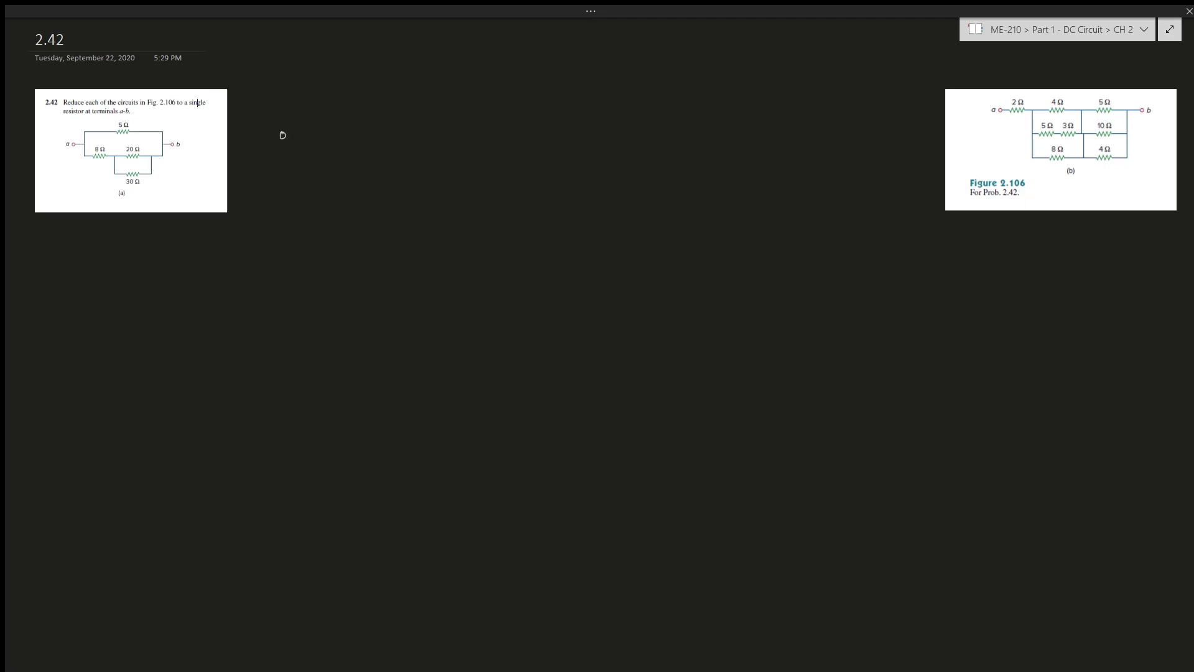
- Sketch circuit (a)'s wires and lower resistor branch beside the problem image
mouse_move(286, 135)
mouse_down()
mouse_move(301, 137)
mouse_move(274, 137)
mouse_move(377, 112)
mouse_up()
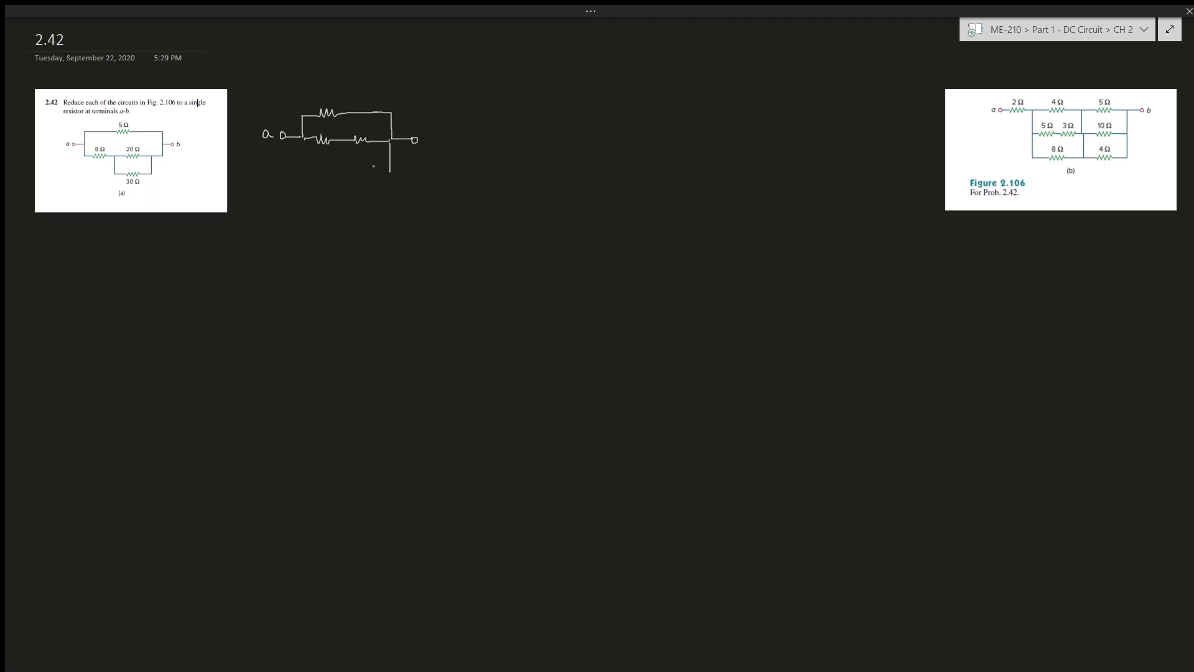
drag(338, 142, 396, 168)
drag(346, 131, 346, 184)
drag(346, 127, 344, 185)
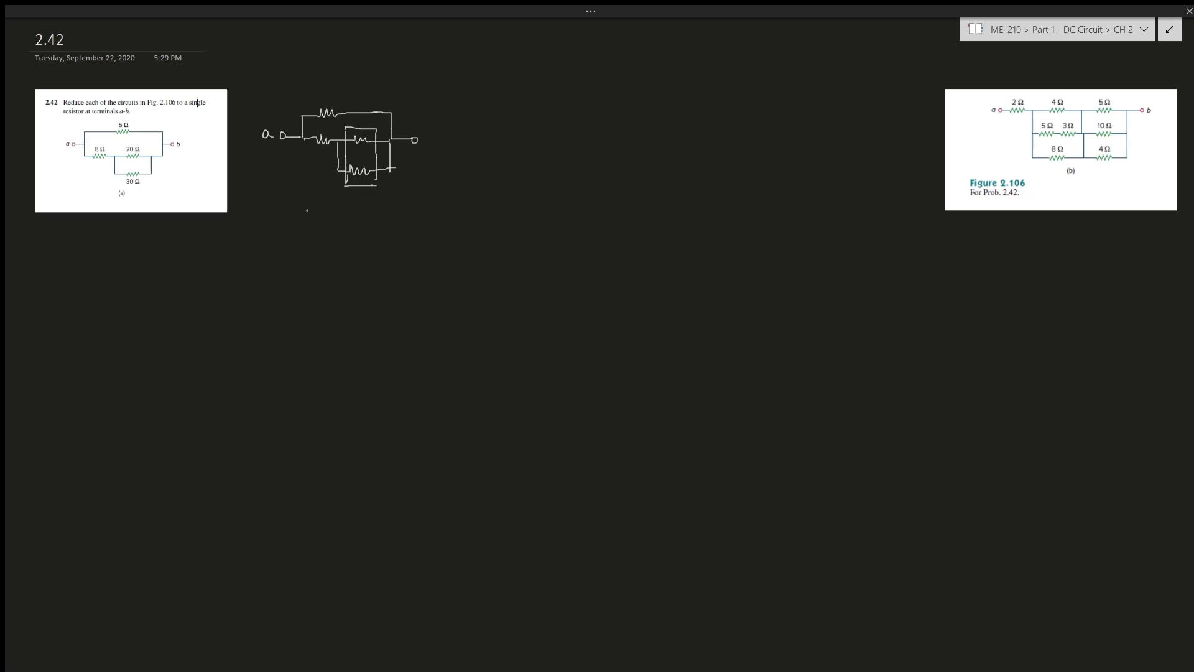
- Write 1/20 + 1/30 and its combined form (3+2)/60 below the sketch
drag(306, 217, 310, 227)
mouse_move(299, 236)
mouse_down()
mouse_move(322, 230)
mouse_move(320, 244)
mouse_up()
mouse_move(324, 229)
mouse_down()
mouse_move(354, 225)
mouse_move(348, 243)
mouse_move(360, 239)
mouse_up()
mouse_move(314, 271)
mouse_down()
mouse_move(314, 281)
mouse_move(338, 273)
mouse_up()
mouse_move(334, 269)
mouse_down()
mouse_move(334, 282)
mouse_move(353, 278)
mouse_up()
mouse_move(321, 287)
mouse_down()
mouse_move(356, 282)
mouse_move(337, 301)
mouse_up()
drag(346, 299, 344, 300)
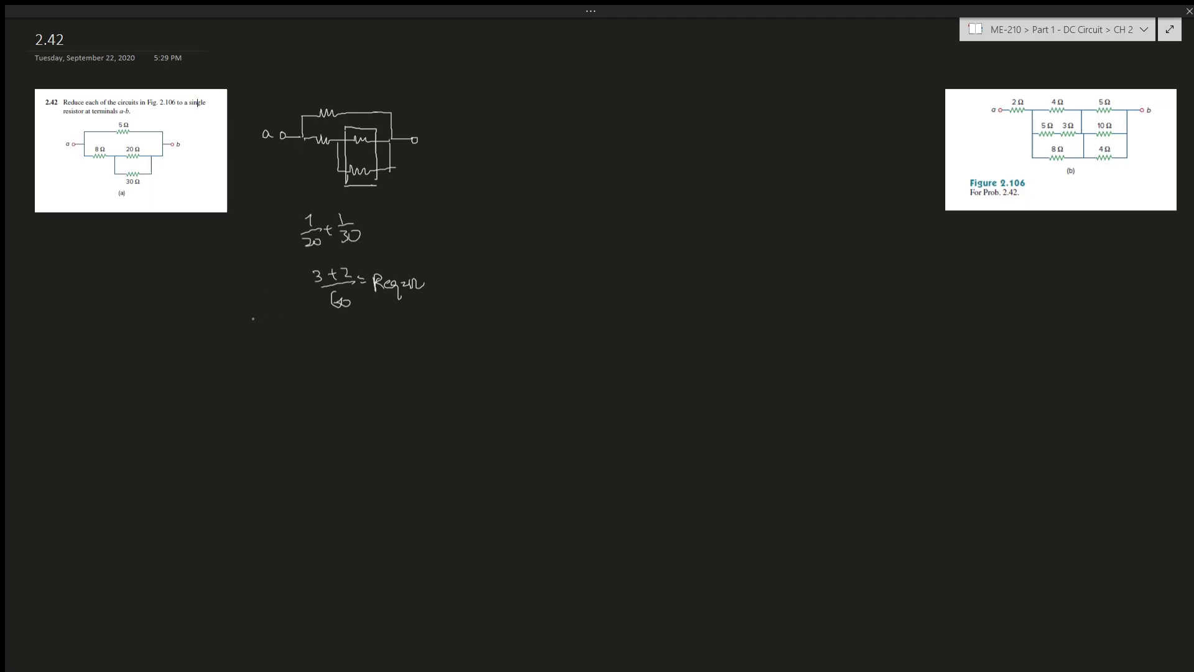
- Write the series sum 8+12=20Ω and mark the branch on the circuit (a) sketch
drag(262, 322, 257, 335)
drag(268, 330, 284, 339)
drag(288, 328, 323, 337)
drag(328, 326, 350, 337)
drag(314, 130, 317, 193)
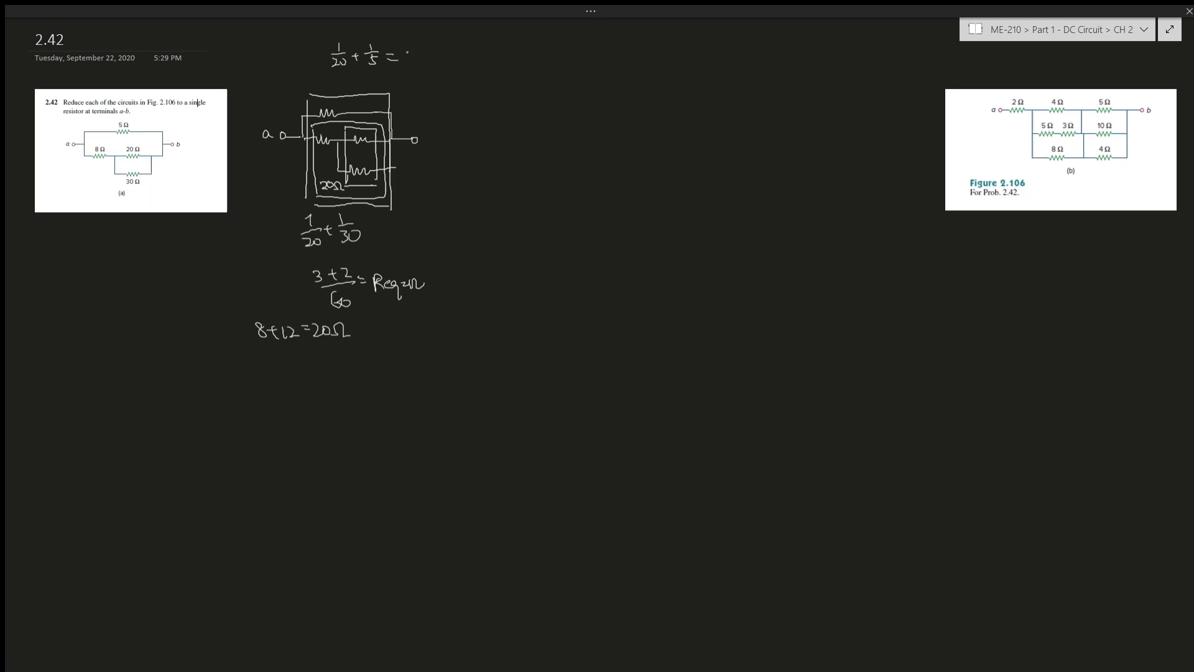
- Write 4Ω as the result of 1/20 + 1/5 for circuit (a)
mouse_move(408, 48)
mouse_down()
mouse_move(415, 65)
mouse_move(445, 62)
mouse_up()
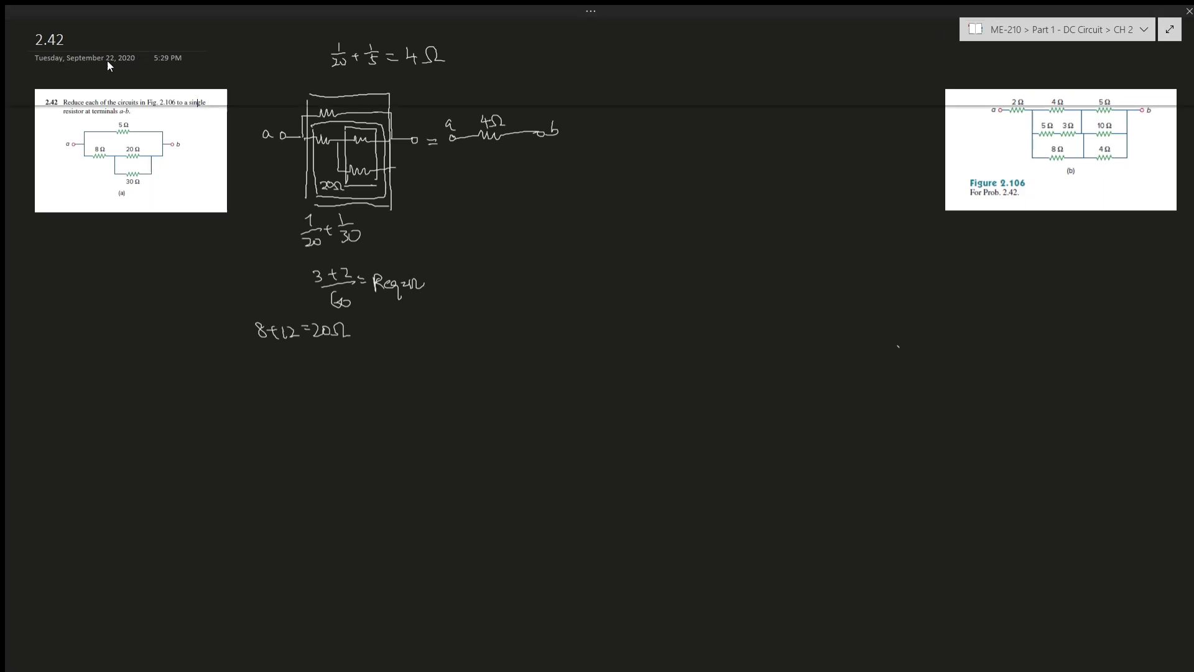
- Shift the Figure 2.106 circuit (b) image to the left and deselect it
click(1019, 148)
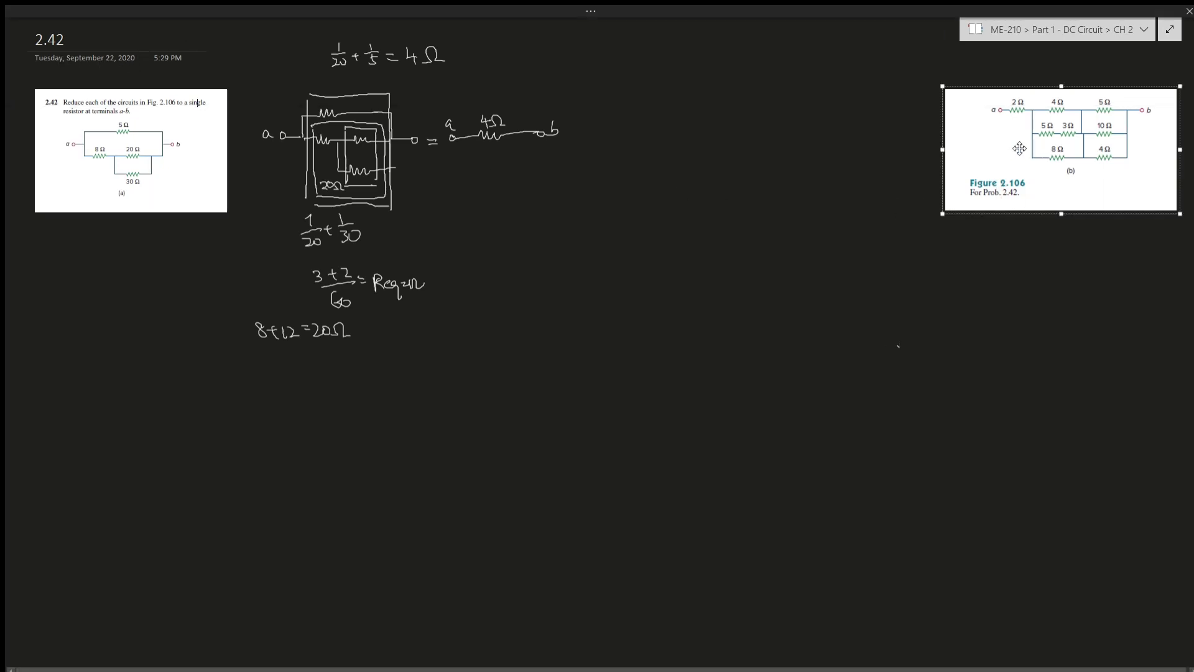
drag(1020, 148, 870, 148)
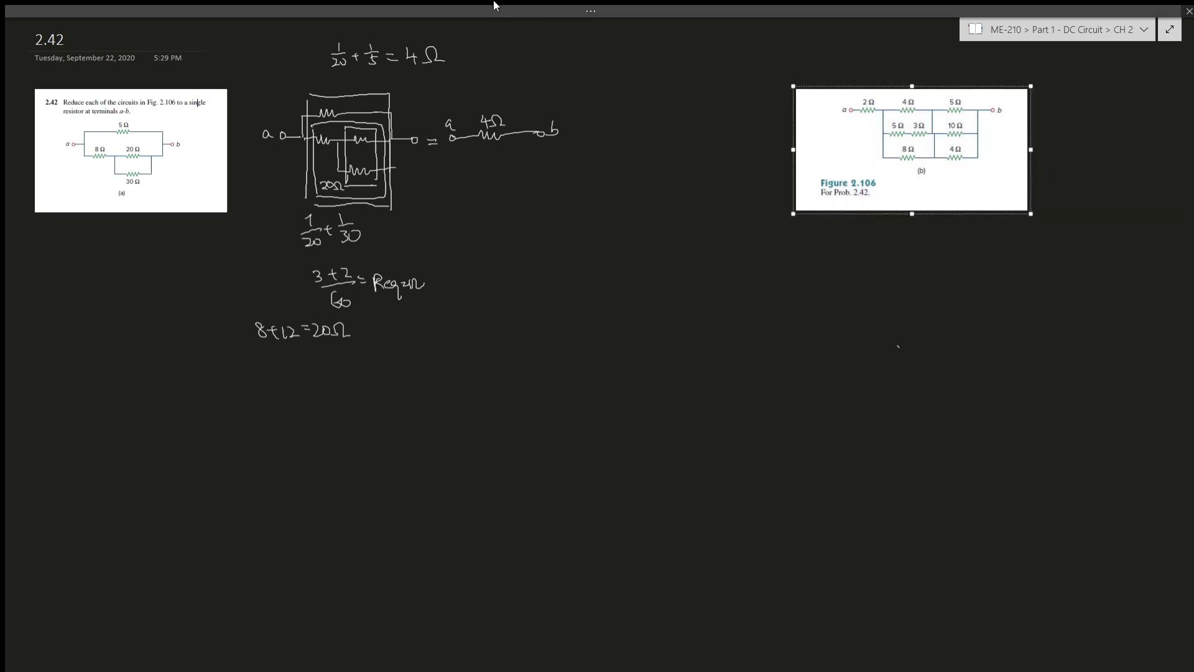
click(636, 138)
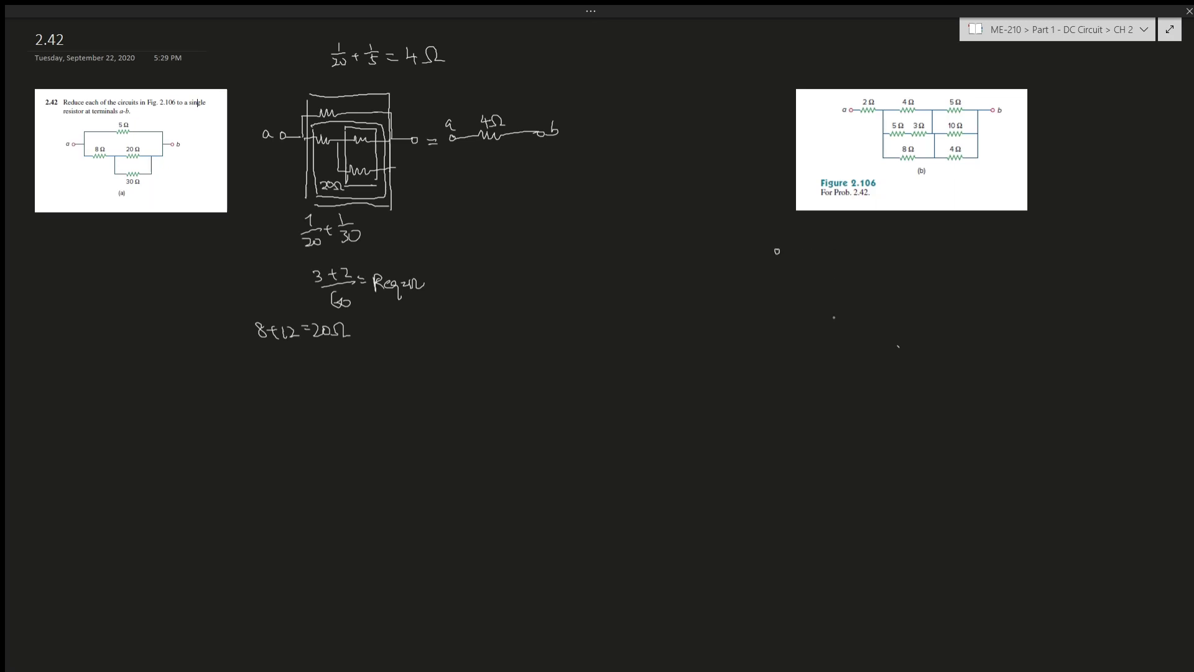
- Sketch circuit (b)'s wires, top resistors to terminal b, and middle branch under the figure
drag(782, 251, 839, 327)
mouse_move(837, 247)
mouse_down()
mouse_move(989, 245)
mouse_move(964, 278)
mouse_up()
mouse_move(899, 246)
mouse_down()
mouse_move(902, 283)
mouse_move(860, 285)
mouse_move(906, 281)
mouse_up()
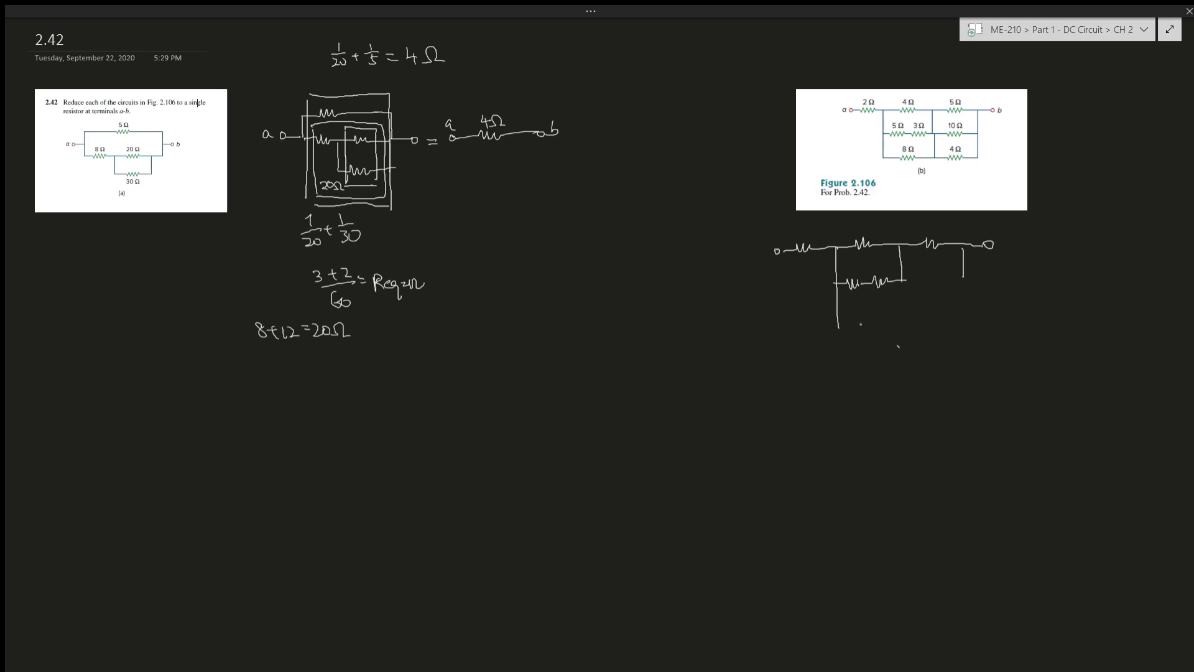
mouse_move(843, 328)
mouse_down()
mouse_move(906, 288)
mouse_move(963, 276)
mouse_move(912, 328)
mouse_up()
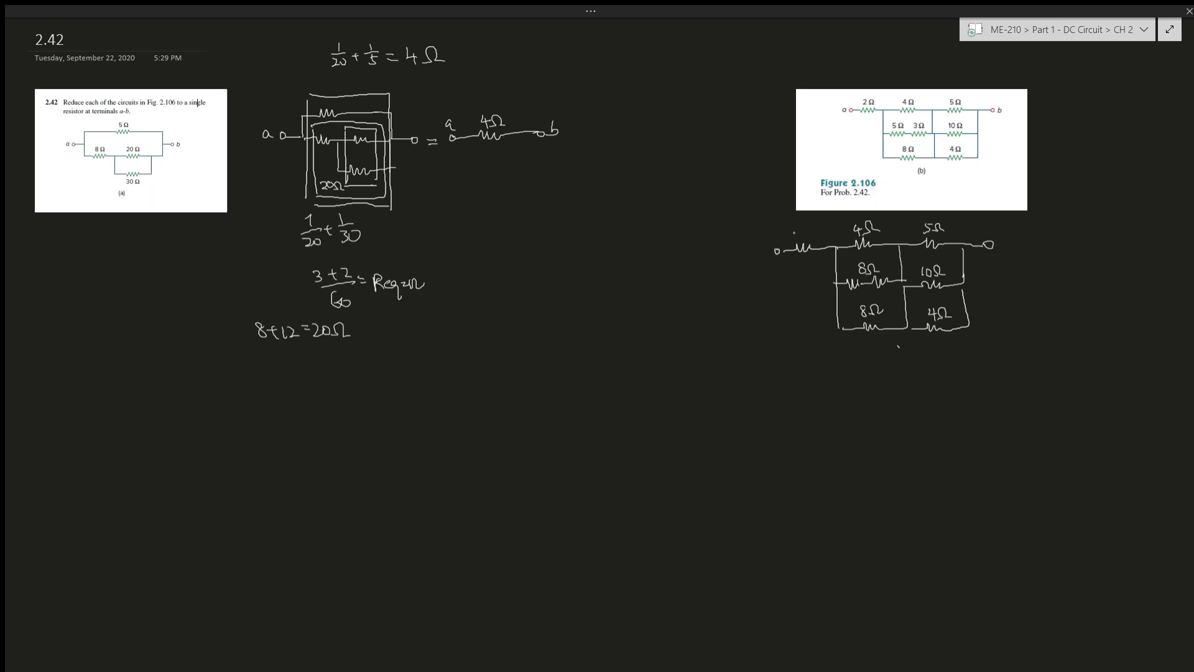
- Label the first resistor 2Ω and write the parallel formula Σ 1/Rn = 1/Req
drag(791, 233, 816, 239)
drag(670, 331, 671, 343)
mouse_move(661, 350)
mouse_down()
mouse_move(680, 343)
mouse_move(688, 368)
mouse_up()
mouse_move(657, 344)
mouse_down()
mouse_move(659, 364)
mouse_move(722, 348)
mouse_up()
mouse_move(714, 352)
mouse_down()
mouse_move(731, 350)
mouse_move(717, 363)
mouse_up()
drag(717, 355, 738, 375)
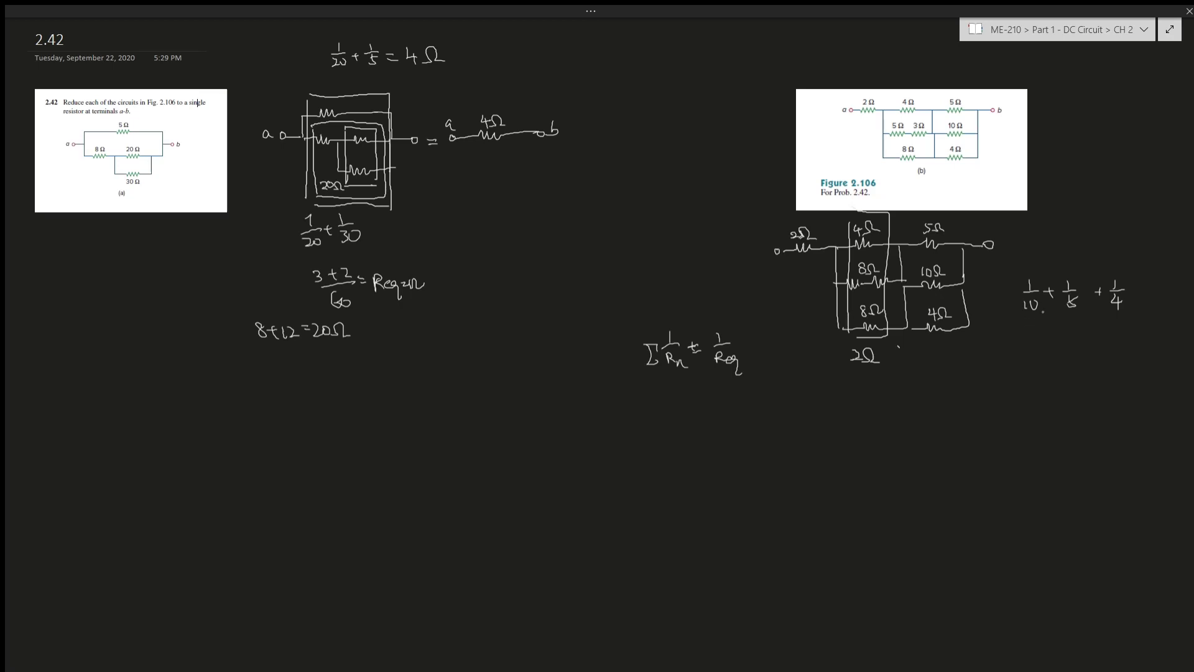
- Rewrite the parallel terms over 20 and invert 11/20 to get 20/11
drag(1029, 332, 1044, 346)
mouse_move(1028, 351)
mouse_down()
mouse_move(1041, 360)
mouse_move(1107, 334)
mouse_up()
mouse_move(1118, 326)
mouse_down()
mouse_move(1089, 346)
mouse_move(1093, 359)
mouse_move(1126, 348)
mouse_up()
drag(1119, 352, 1126, 359)
drag(1063, 411, 1071, 420)
mouse_move(1075, 411)
mouse_down()
mouse_move(1127, 386)
mouse_move(1070, 385)
mouse_up()
mouse_move(1056, 388)
mouse_down()
mouse_move(1132, 401)
mouse_move(1123, 417)
mouse_up()
drag(1130, 409, 1130, 416)
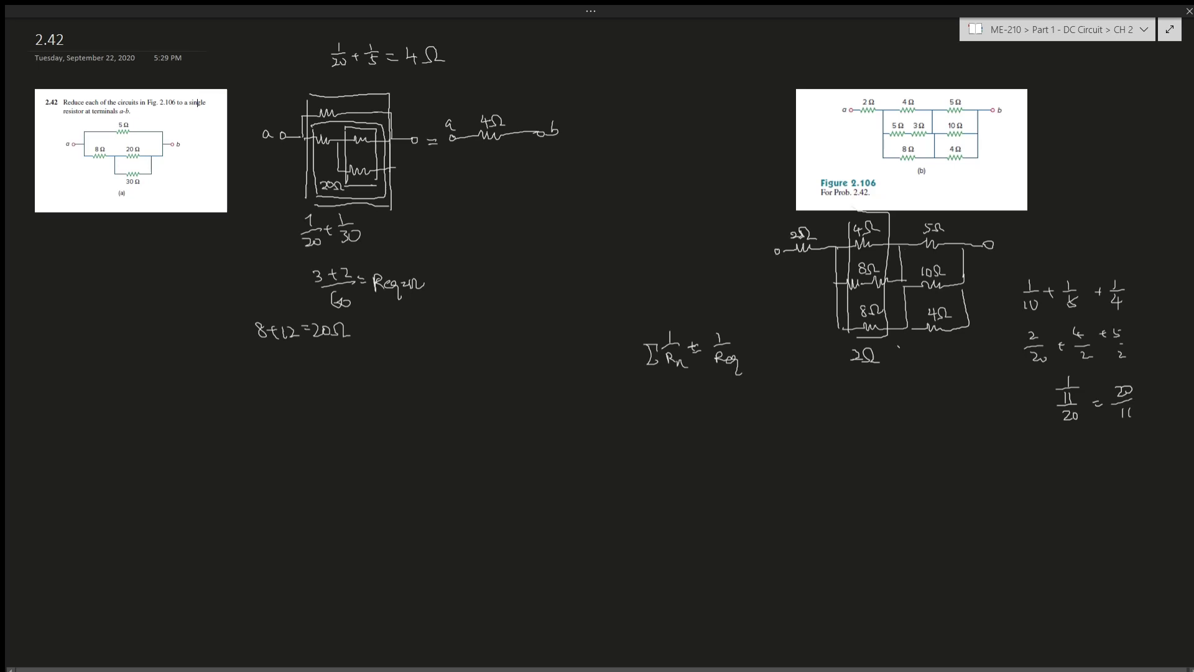
- Write the total 2Ω + 2Ω + 20/11 = below the circuit (b) sketch
drag(798, 412, 836, 418)
mouse_move(831, 413)
mouse_down()
mouse_move(831, 426)
mouse_move(877, 425)
mouse_up()
drag(879, 419, 888, 419)
mouse_move(884, 413)
mouse_down()
mouse_move(883, 423)
mouse_move(916, 405)
mouse_up()
mouse_move(903, 418)
mouse_down()
mouse_move(922, 418)
mouse_move(915, 433)
mouse_up()
mouse_move(918, 424)
mouse_down()
mouse_move(922, 434)
mouse_move(940, 418)
mouse_up()
drag(935, 421, 899, 463)
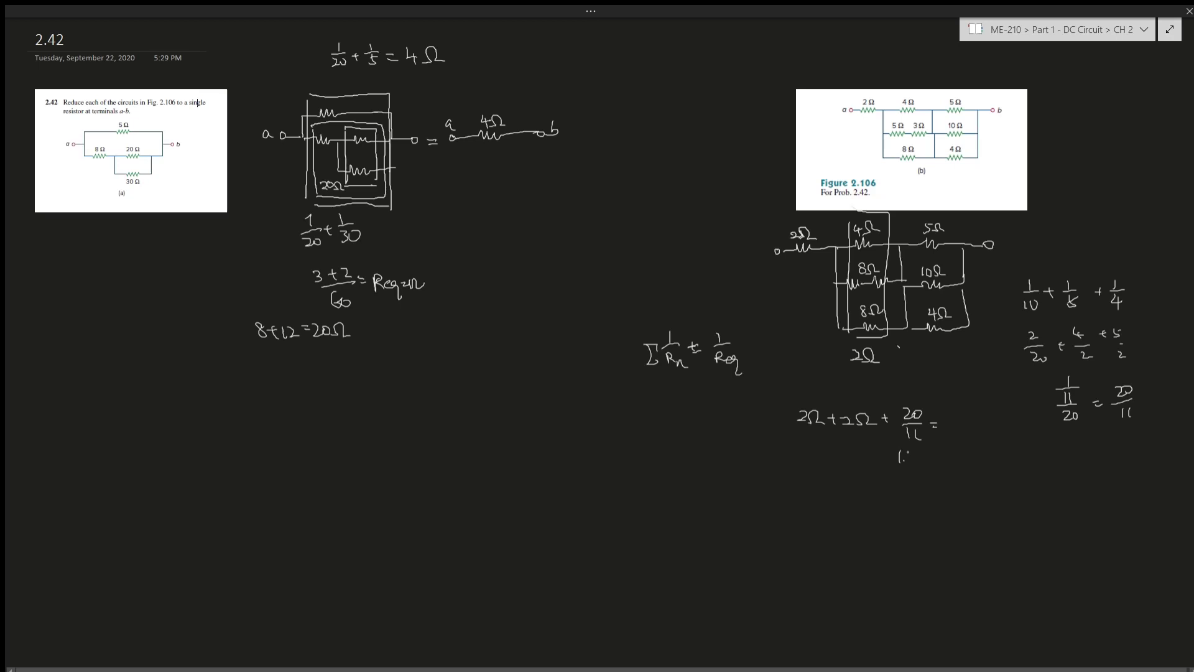
- Evaluate the total as 5.818 ≈ 5.82Ω and draw the single equivalent resistor
drag(914, 450, 944, 460)
drag(952, 447, 945, 441)
mouse_move(949, 422)
mouse_down()
mouse_move(978, 432)
mouse_move(986, 416)
mouse_up()
drag(931, 483, 941, 481)
mouse_move(935, 491)
mouse_down()
mouse_move(962, 481)
mouse_move(1001, 495)
mouse_up()
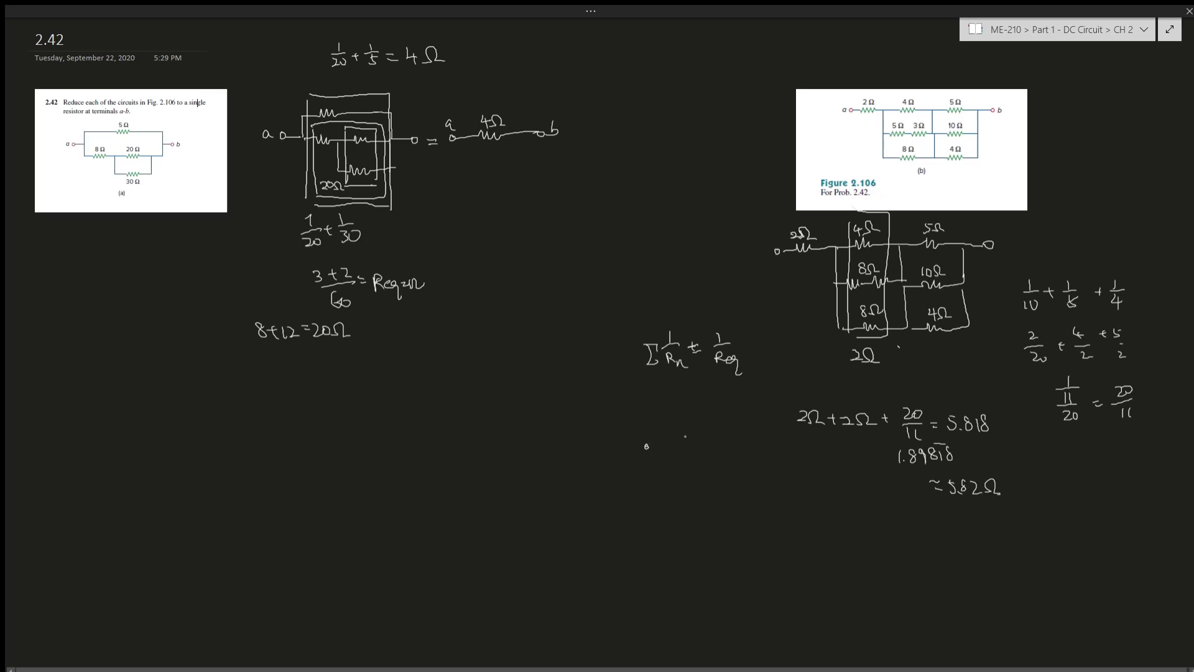
drag(651, 446, 770, 443)
- Write 5.82Ω beneath the single equivalent resistor drawing
drag(687, 458, 733, 469)
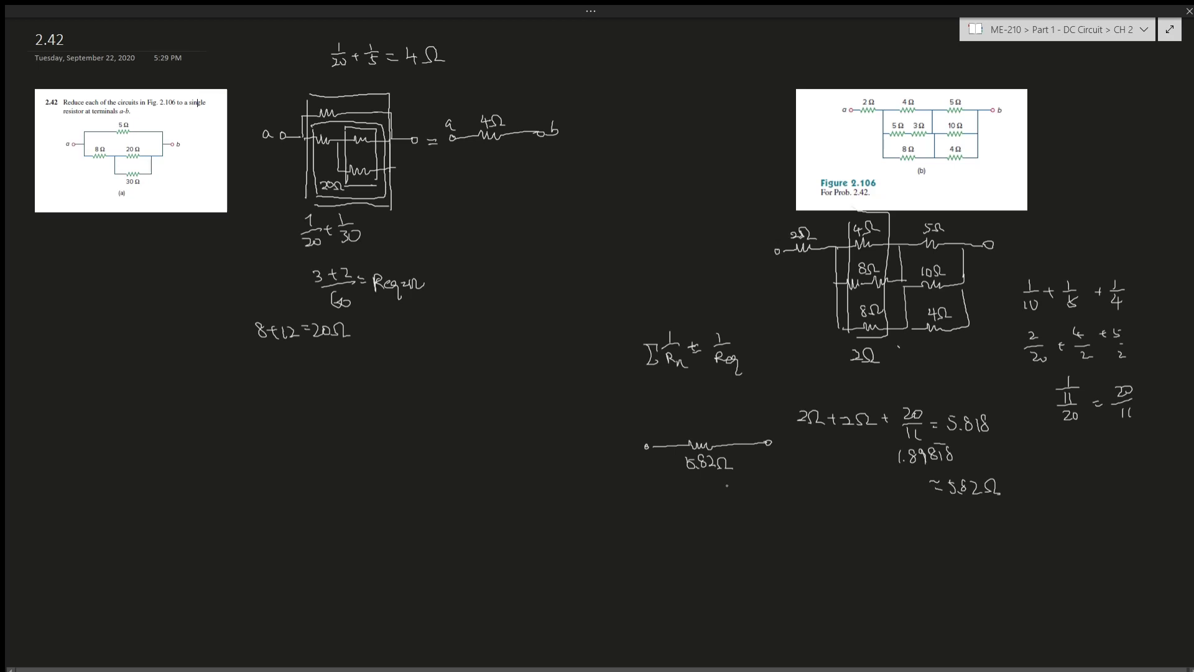